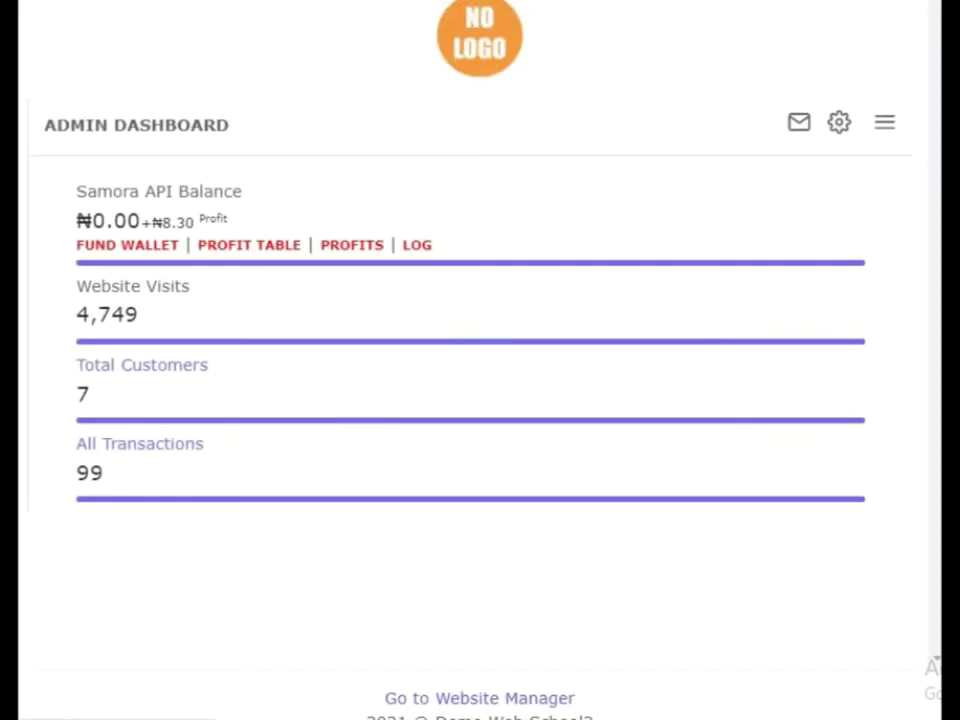
Step: Open the Resellers Setup and keep the Resellers Package set to Enabled with a membership fee of 1000
click(884, 122)
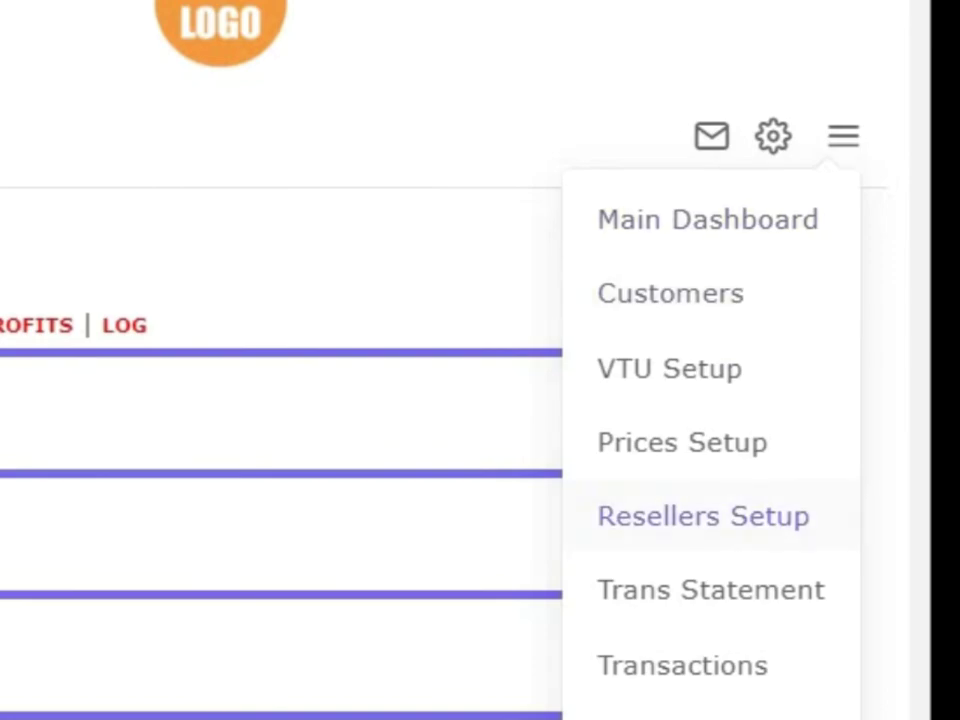
click(703, 515)
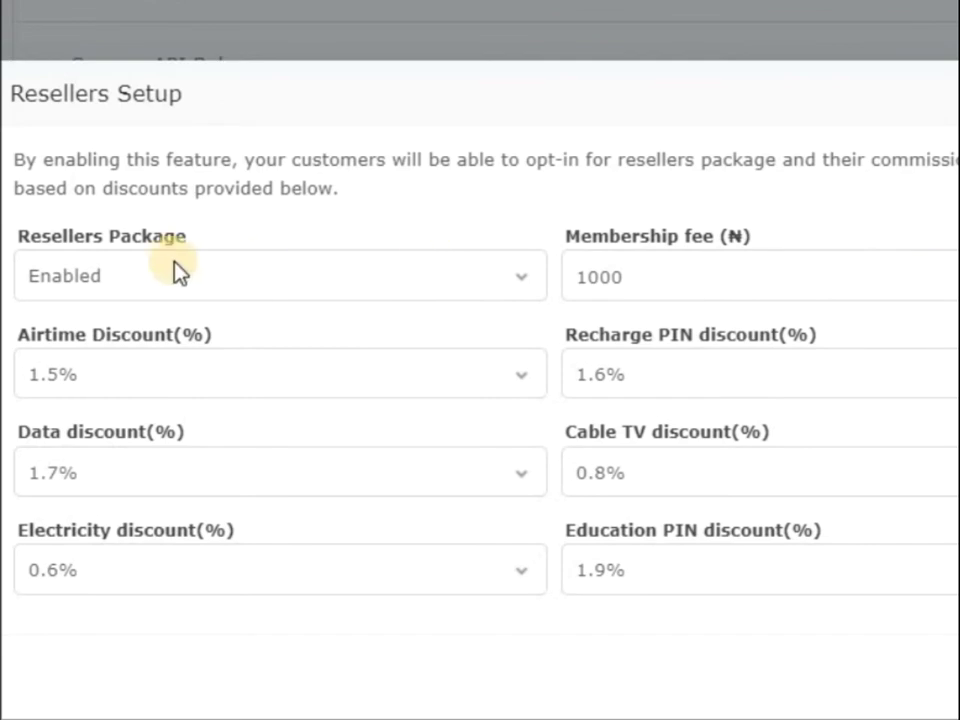
click(134, 283)
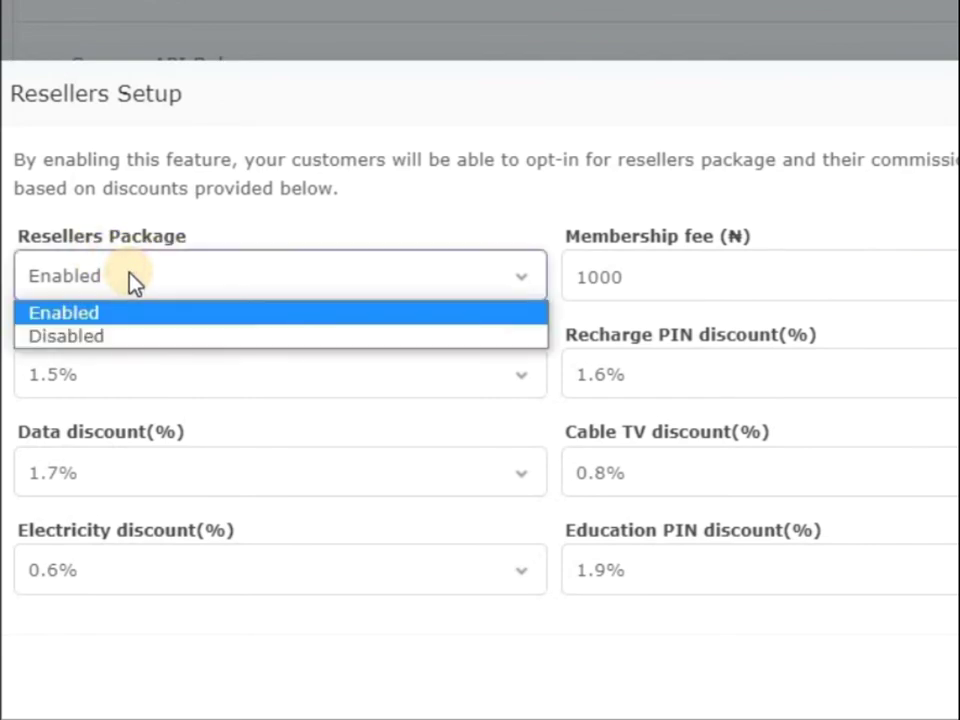
click(134, 283)
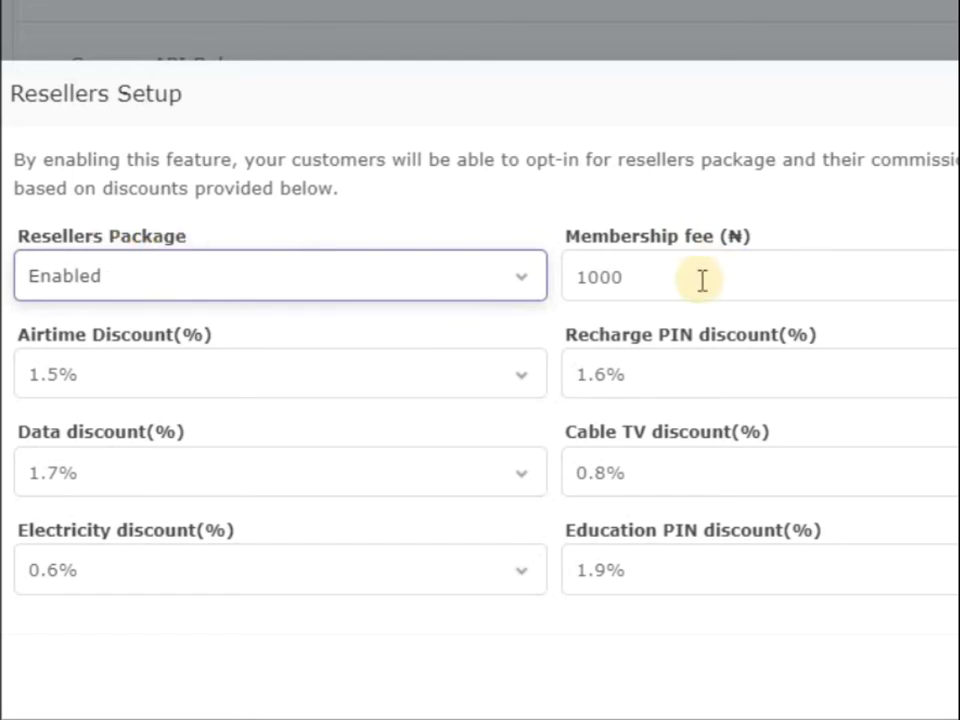
click(669, 279)
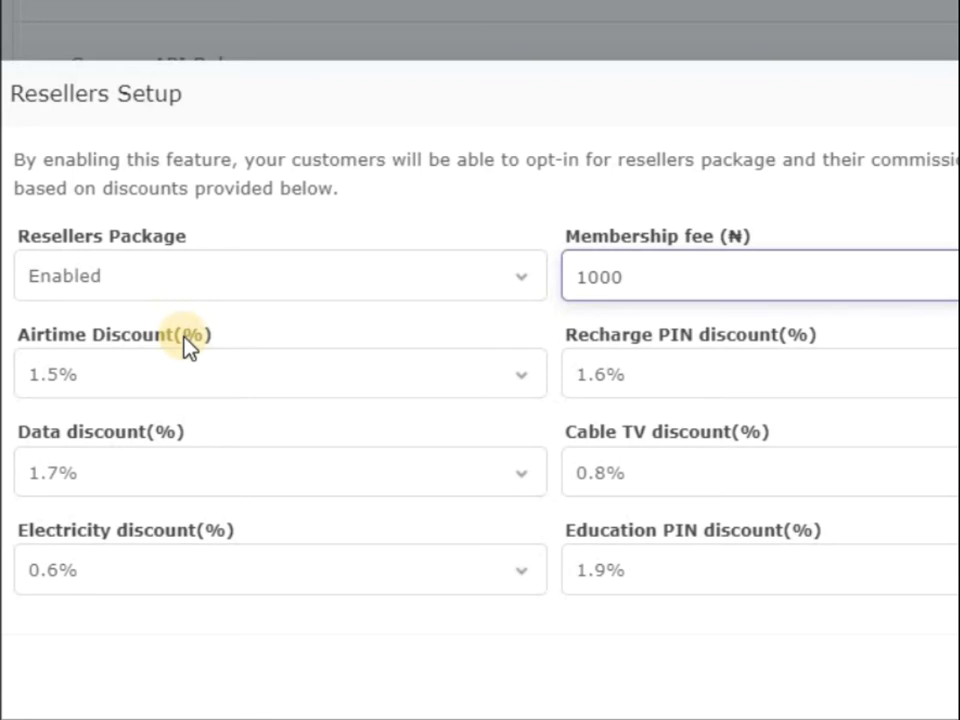
Step: Set the resellers' airtime discount to 2.7%
click(143, 375)
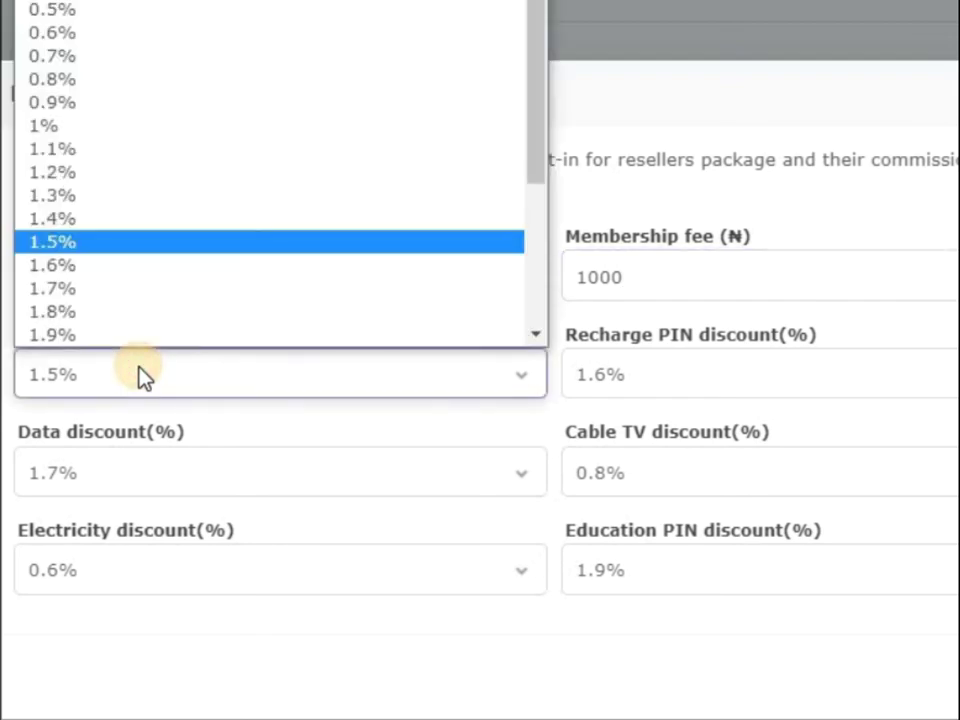
scroll(167, 321, down, 3)
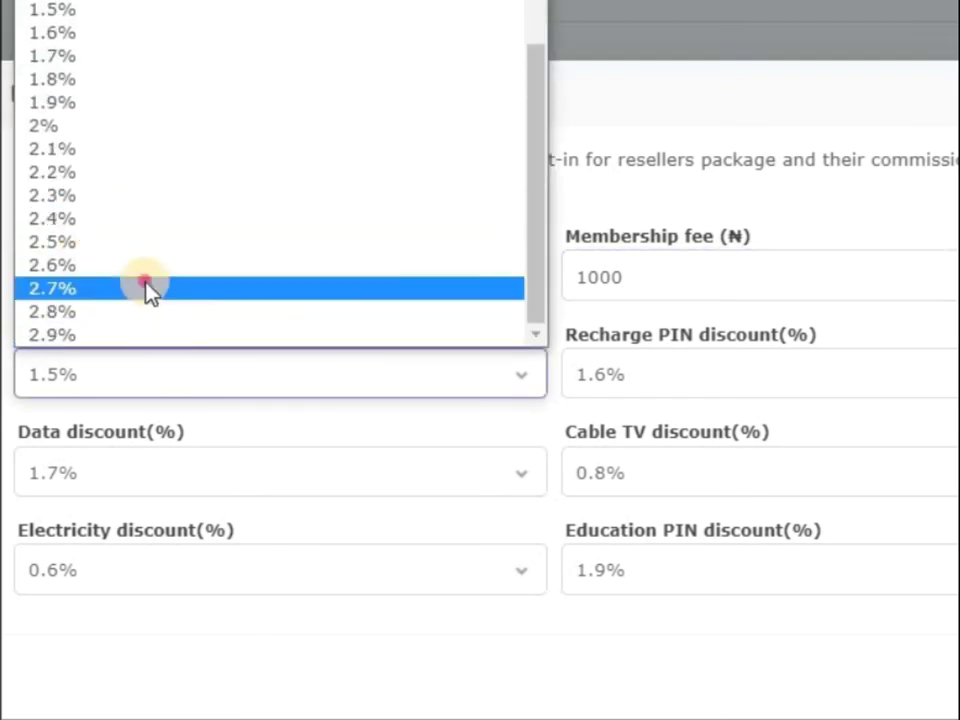
click(146, 289)
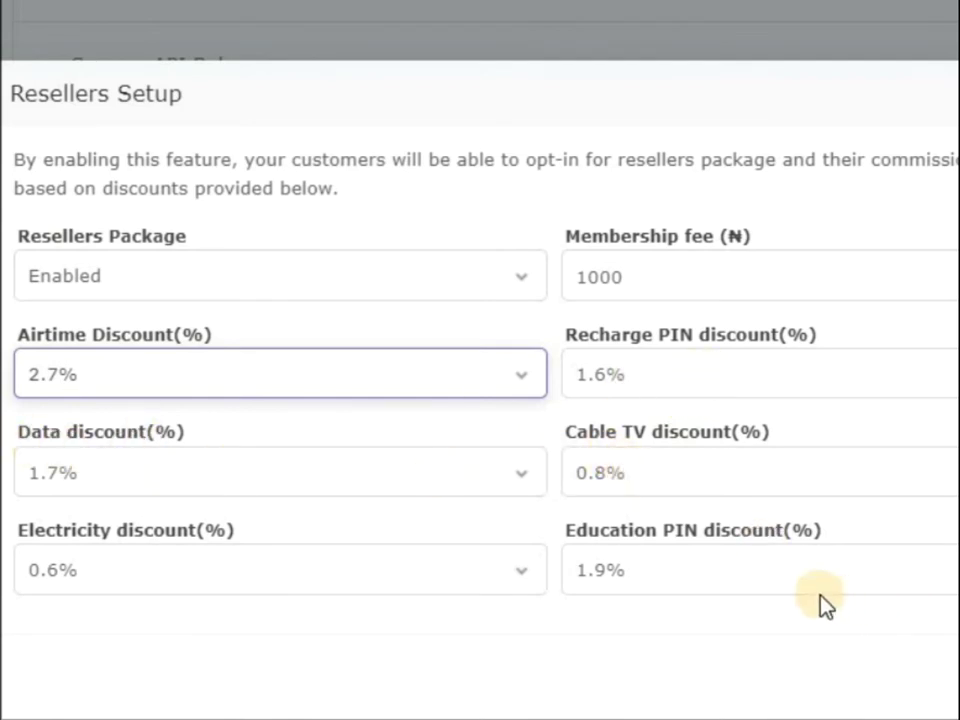
Step: Set the resellers' Cable TV discount to 0% and keep the Recharge PIN discount at 1.6%
click(690, 482)
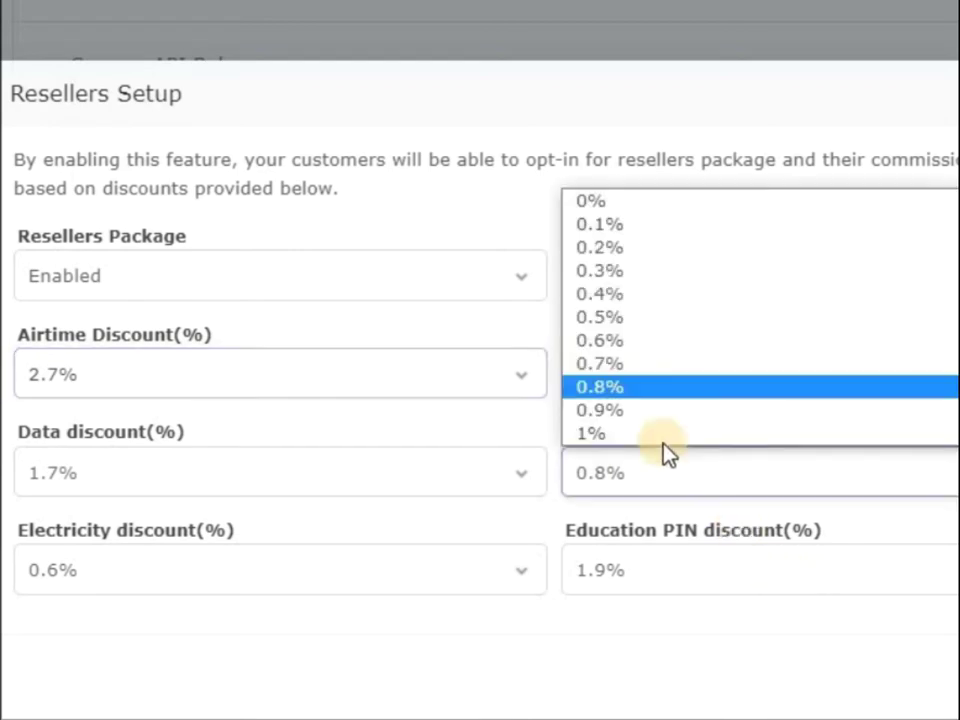
click(625, 210)
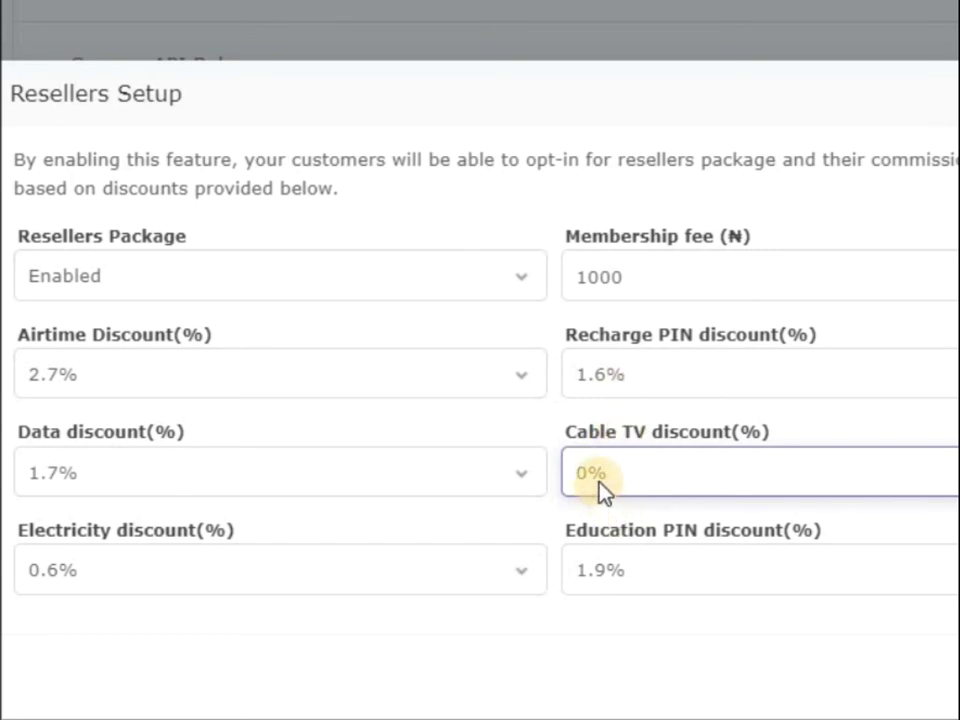
click(628, 382)
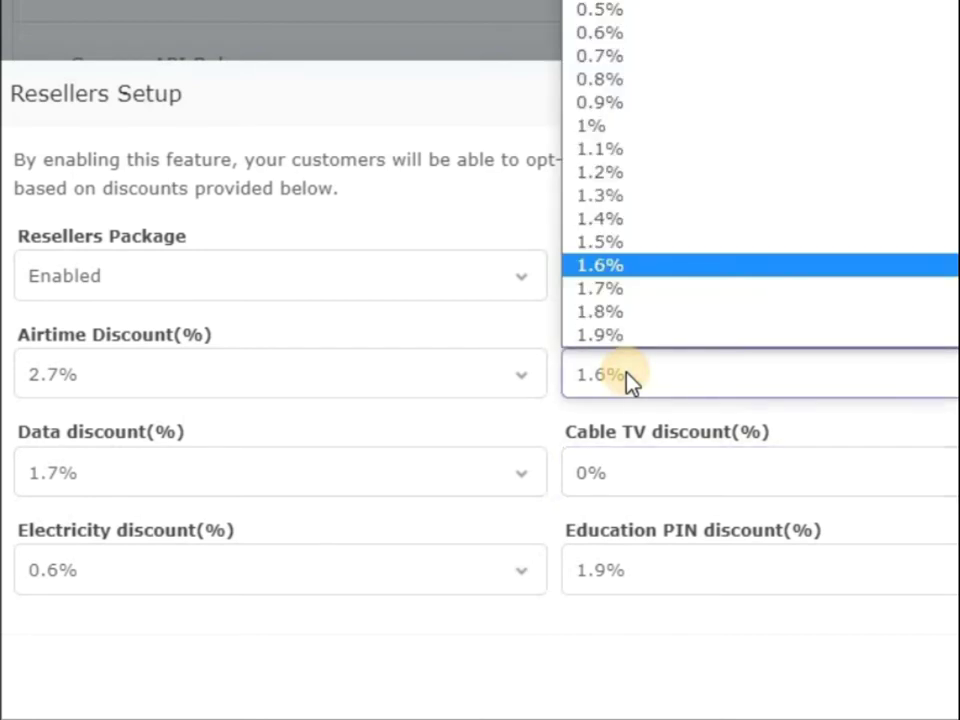
click(628, 382)
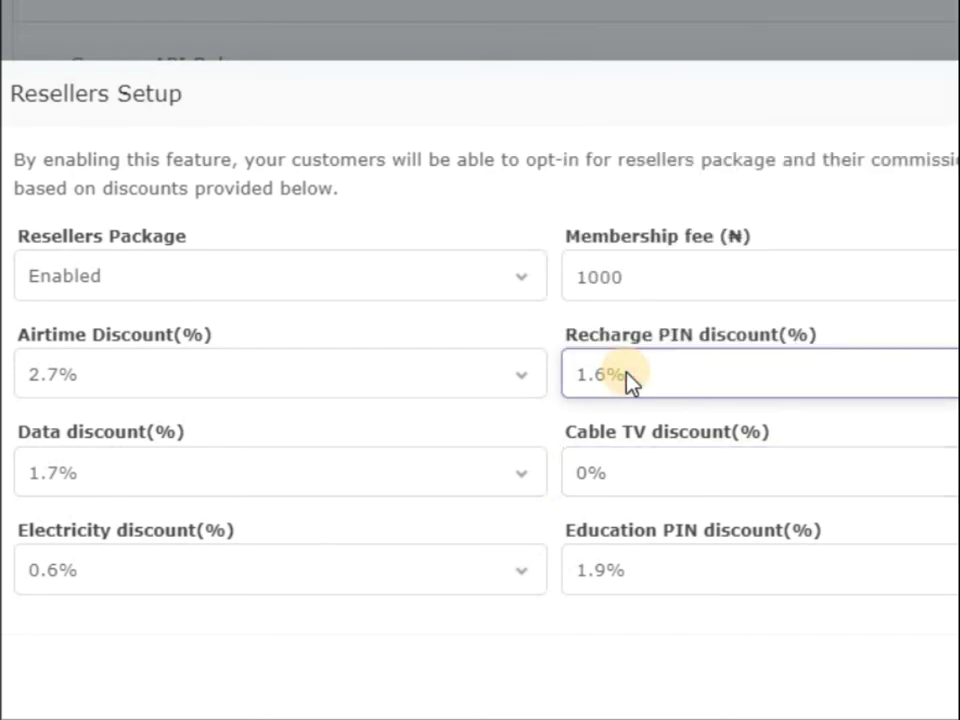
click(470, 422)
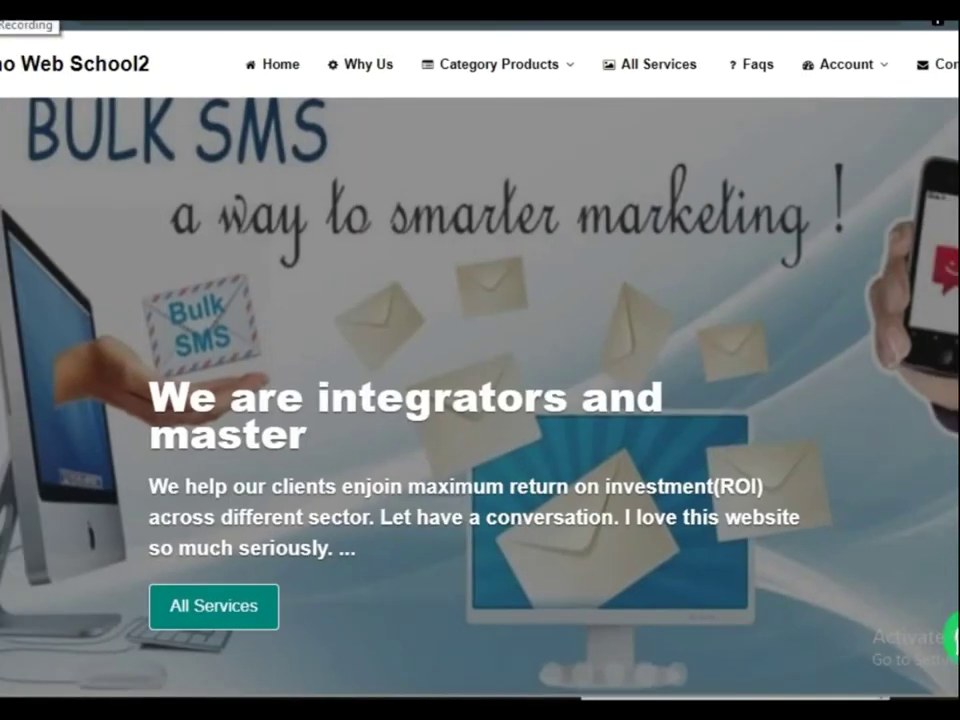
Step: Open the customer account dashboard from the demo website and show its navigation options
click(846, 64)
click(842, 120)
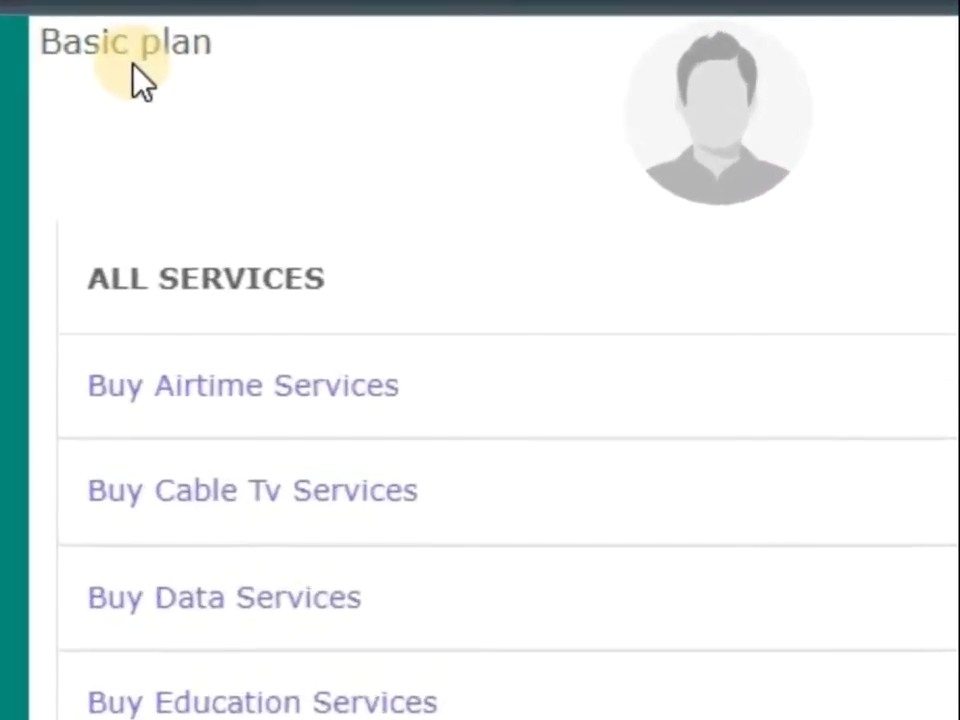
click(864, 167)
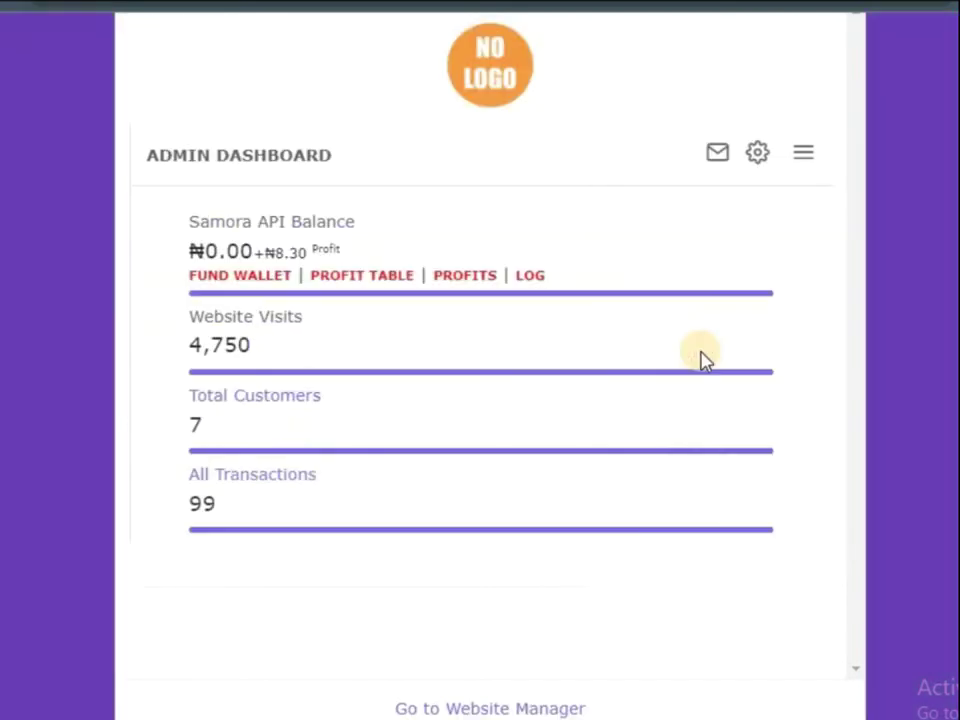
Step: Reopen the Resellers Setup in the admin dashboard
click(799, 156)
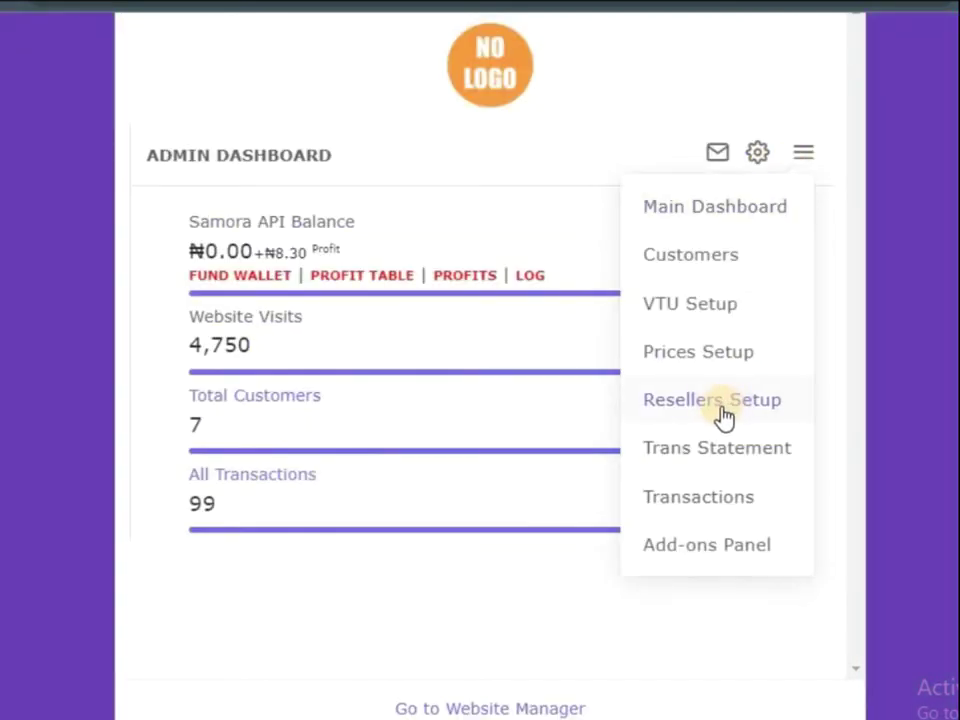
click(712, 403)
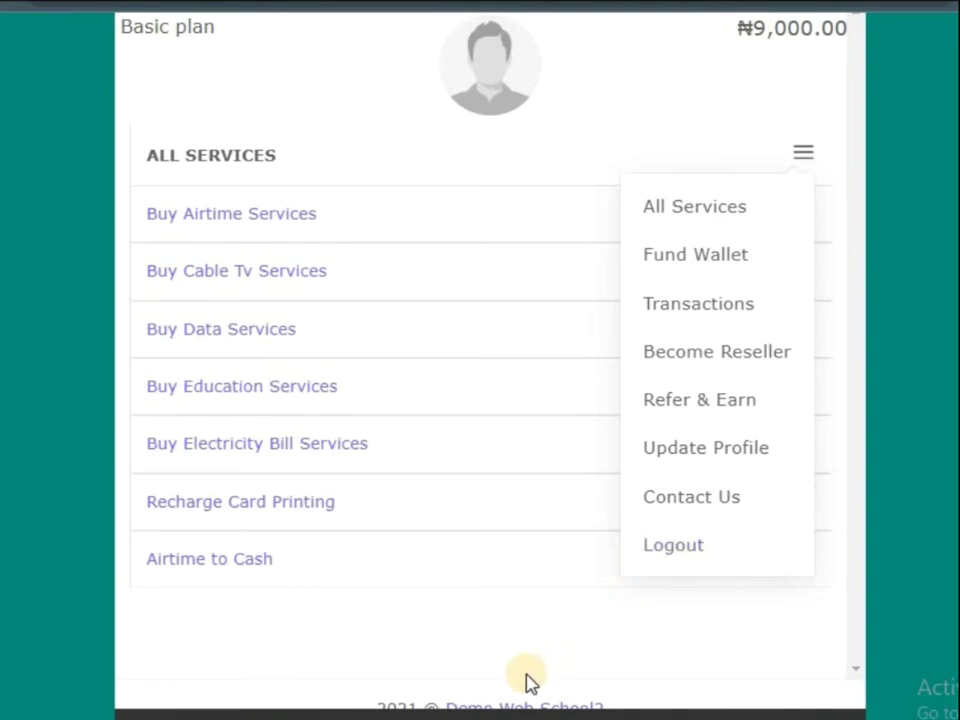
Step: Go from the customer page to the Demo Web School2 website and return to the customer's account dashboard
click(514, 705)
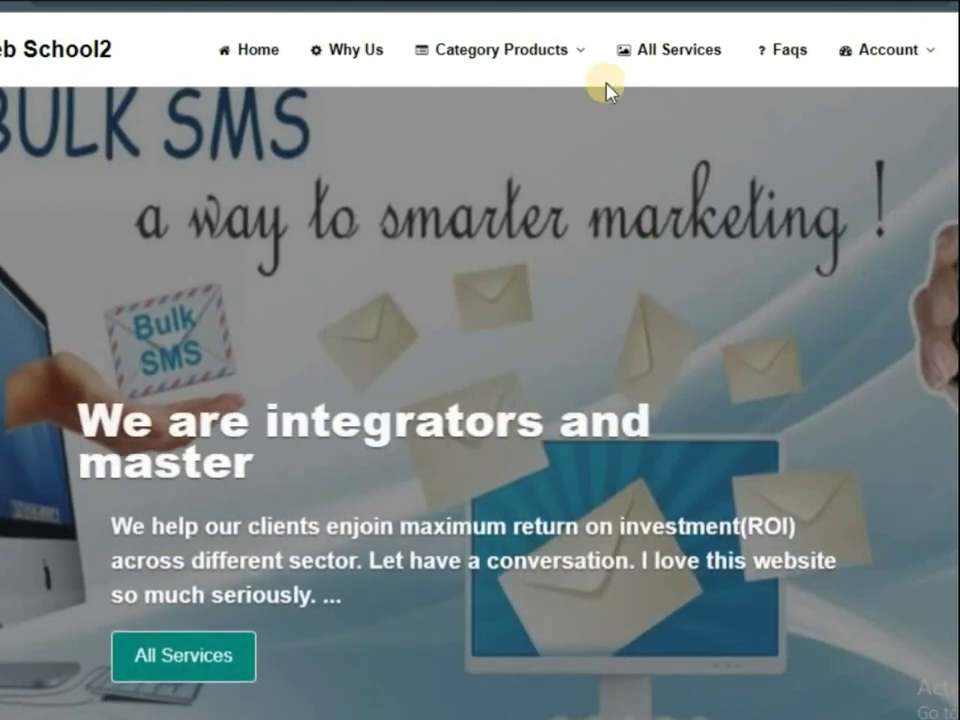
mouse_move(916, 66)
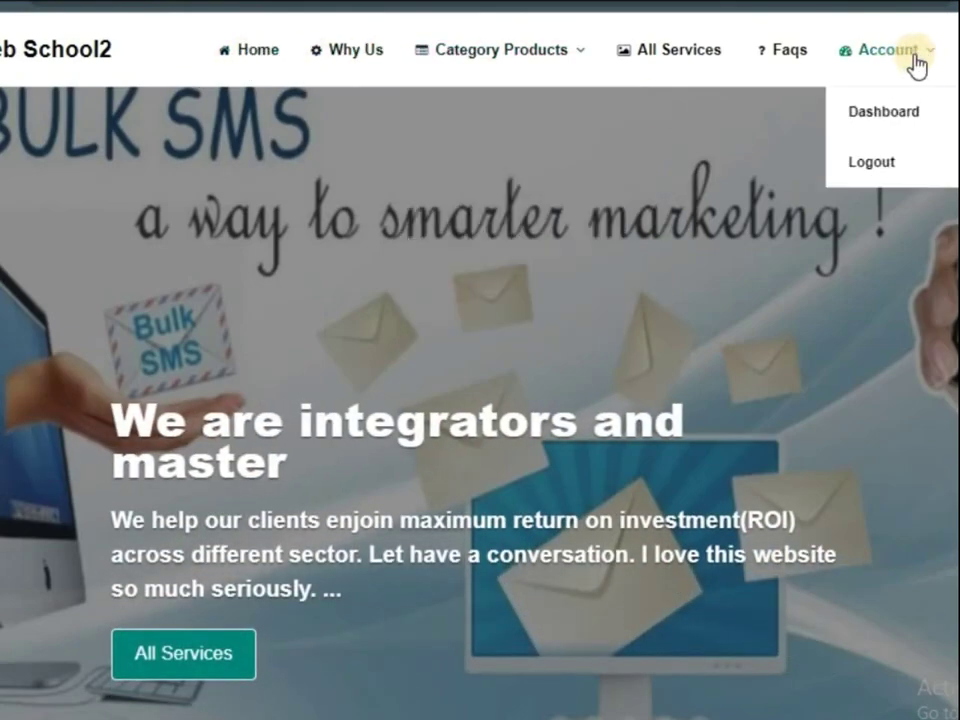
mouse_move(551, 63)
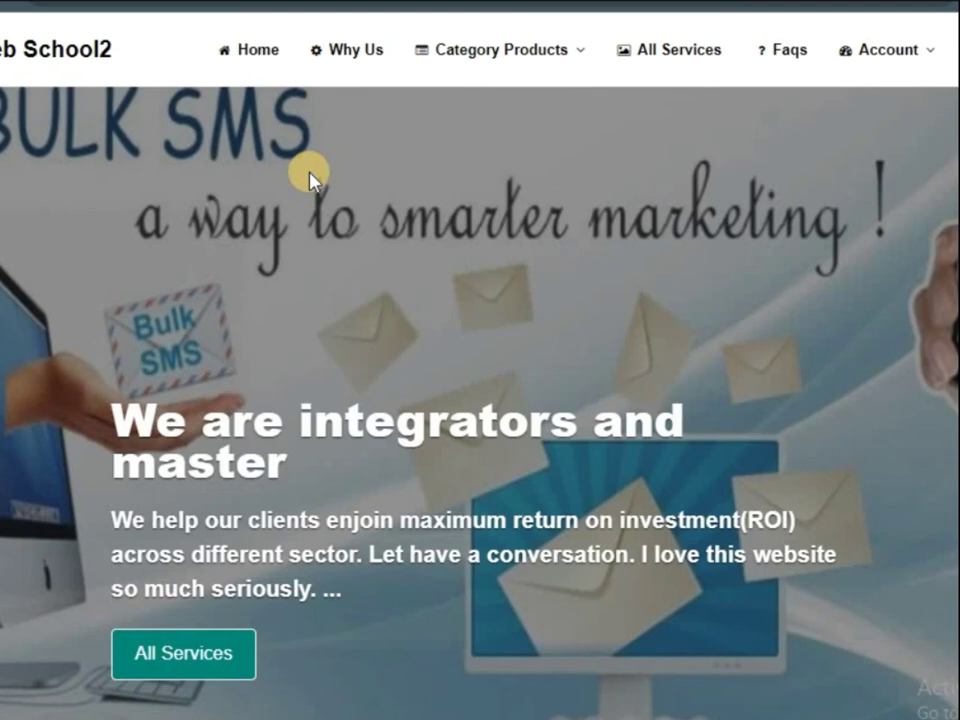
click(848, 60)
click(902, 116)
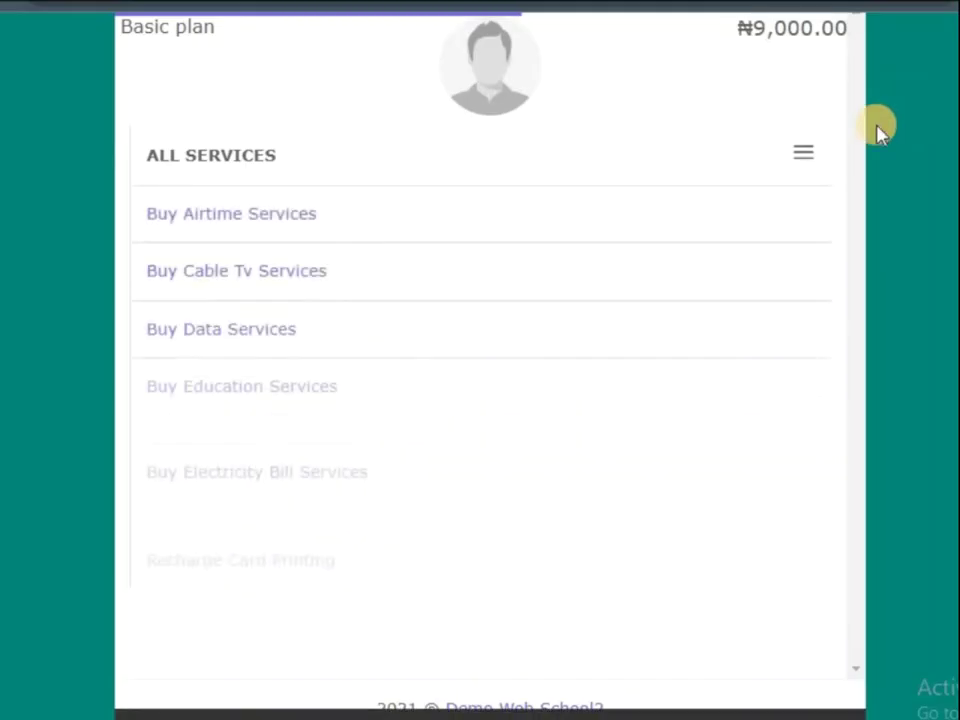
Step: View the Become Reseller upgrade offer in the customer account and decline it
click(804, 153)
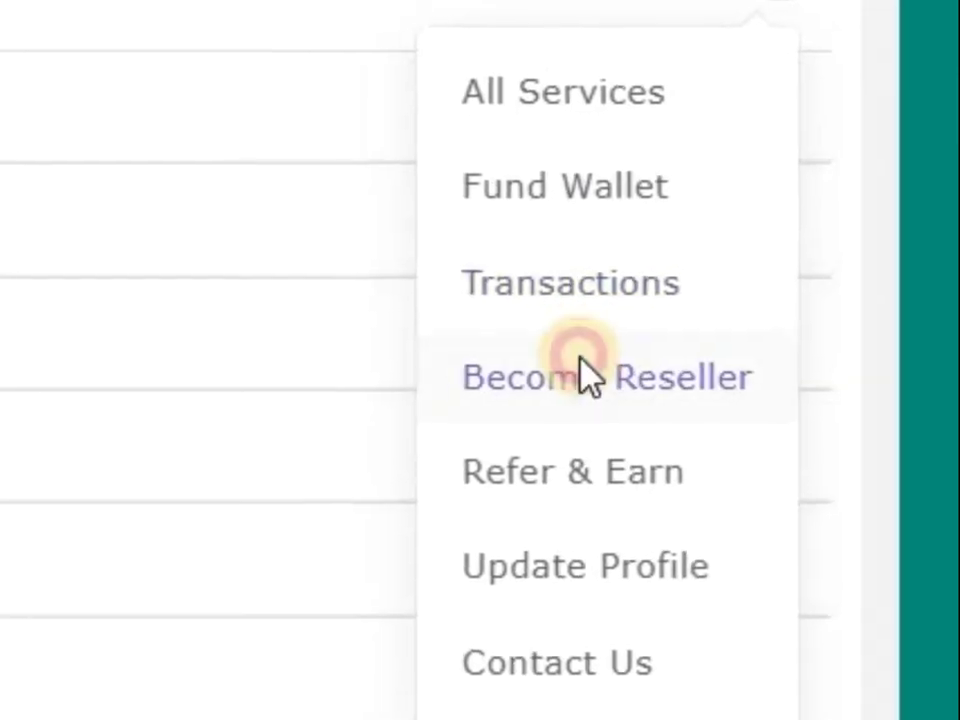
click(672, 361)
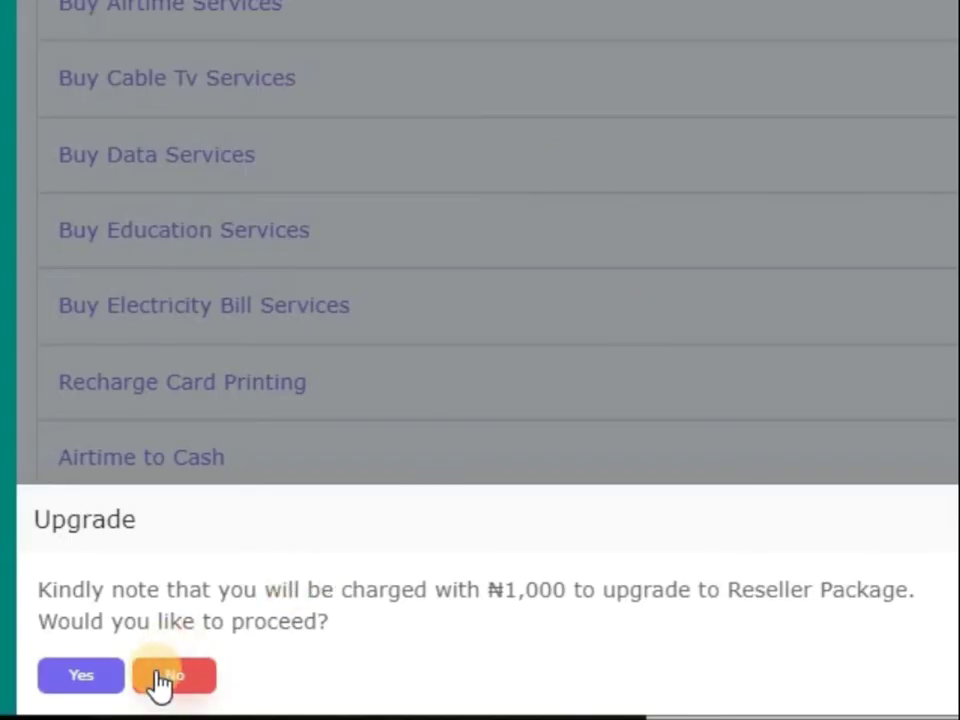
click(155, 680)
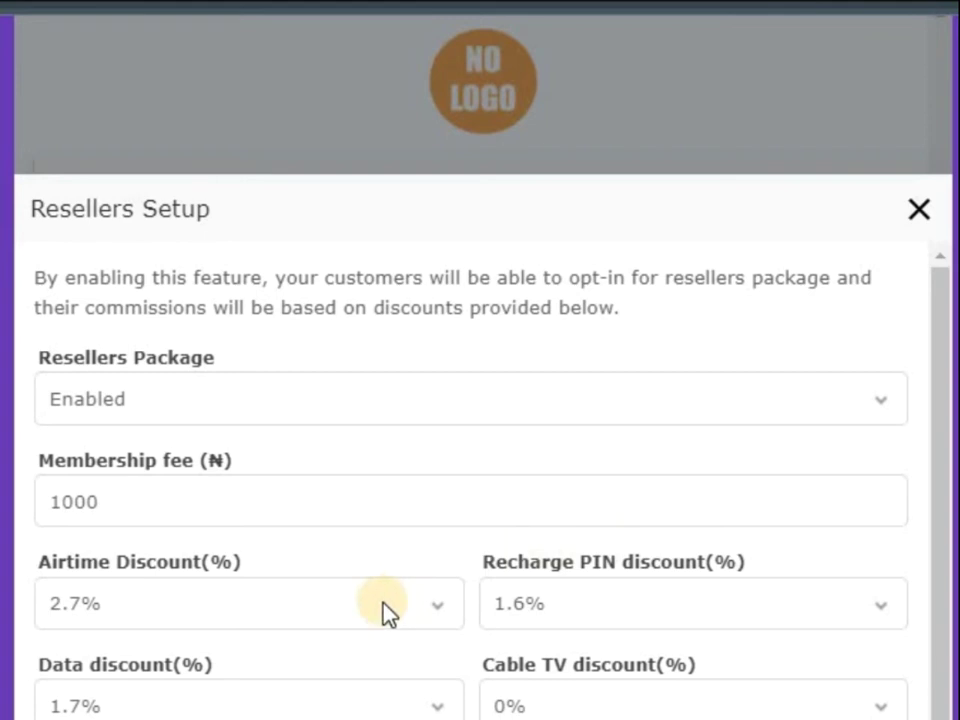
Step: Set the airtime discount to 2.2% in the admin's Resellers Setup
click(67, 607)
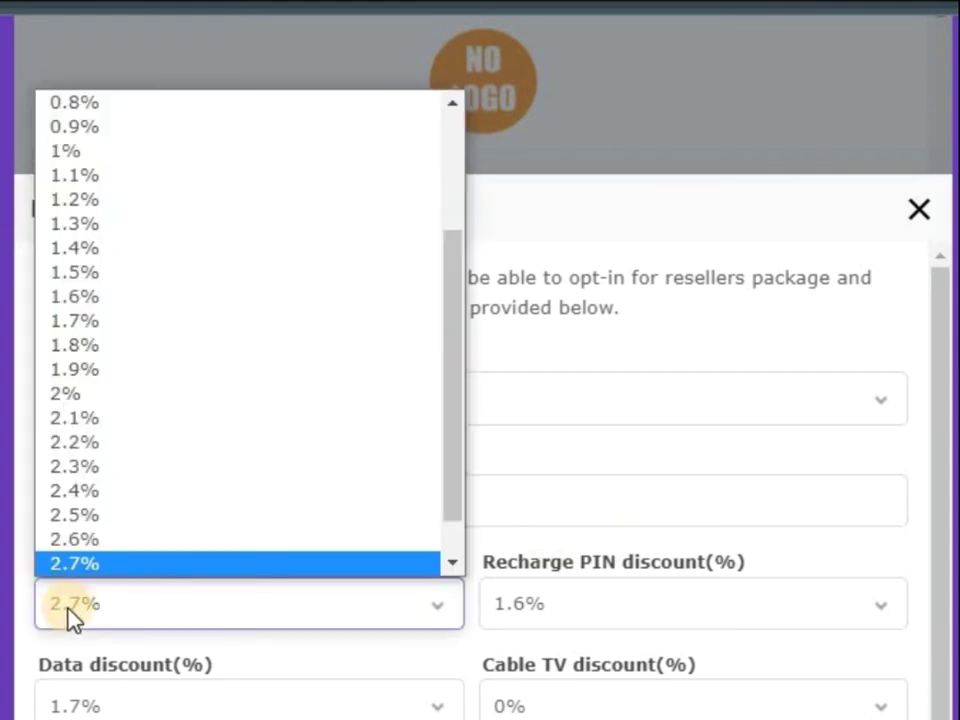
click(176, 450)
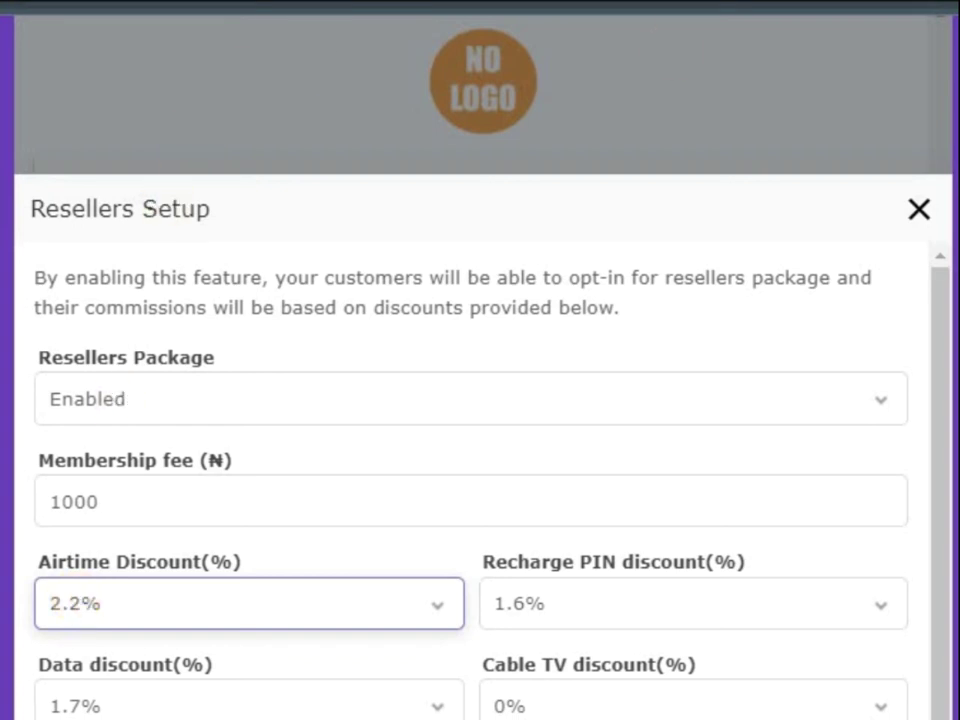
Step: Switch back to the customer account and request the Become Reseller upgrade again
click(120, 2)
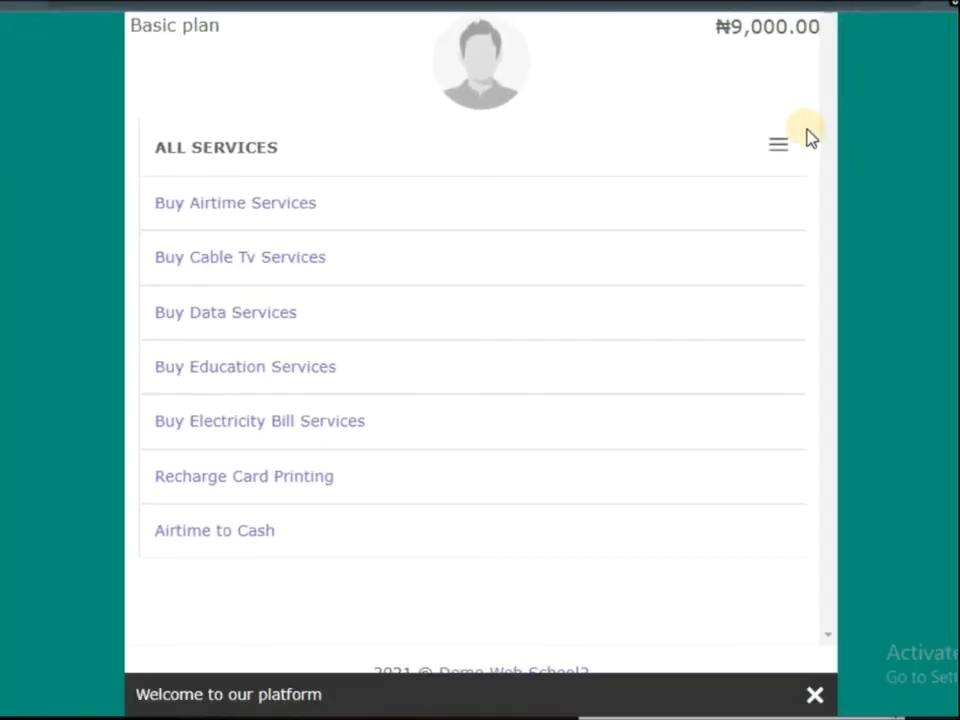
click(775, 147)
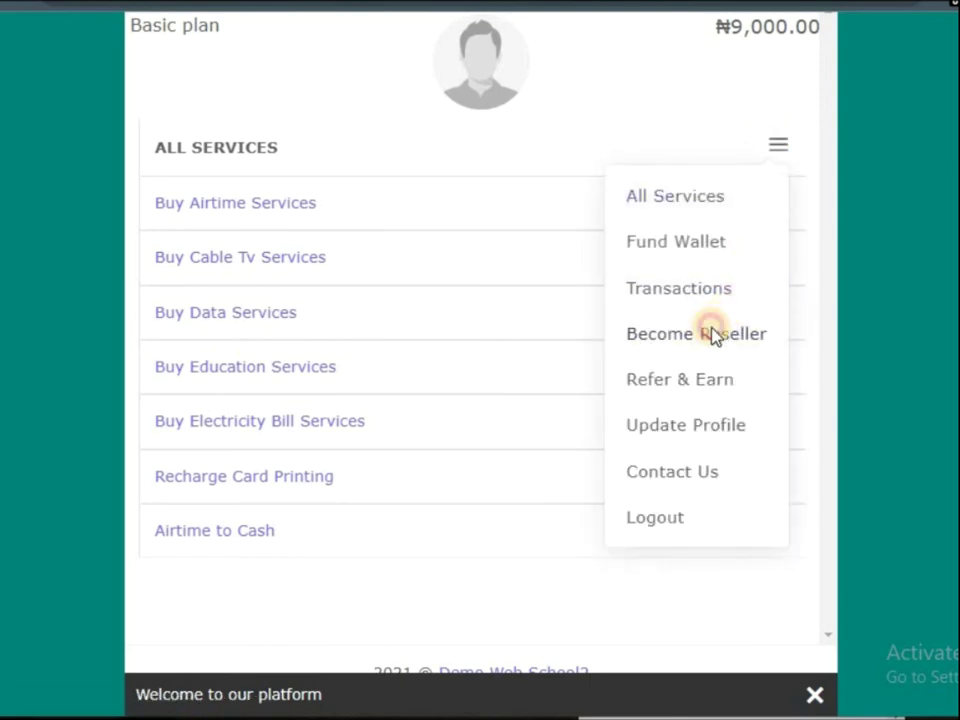
click(713, 336)
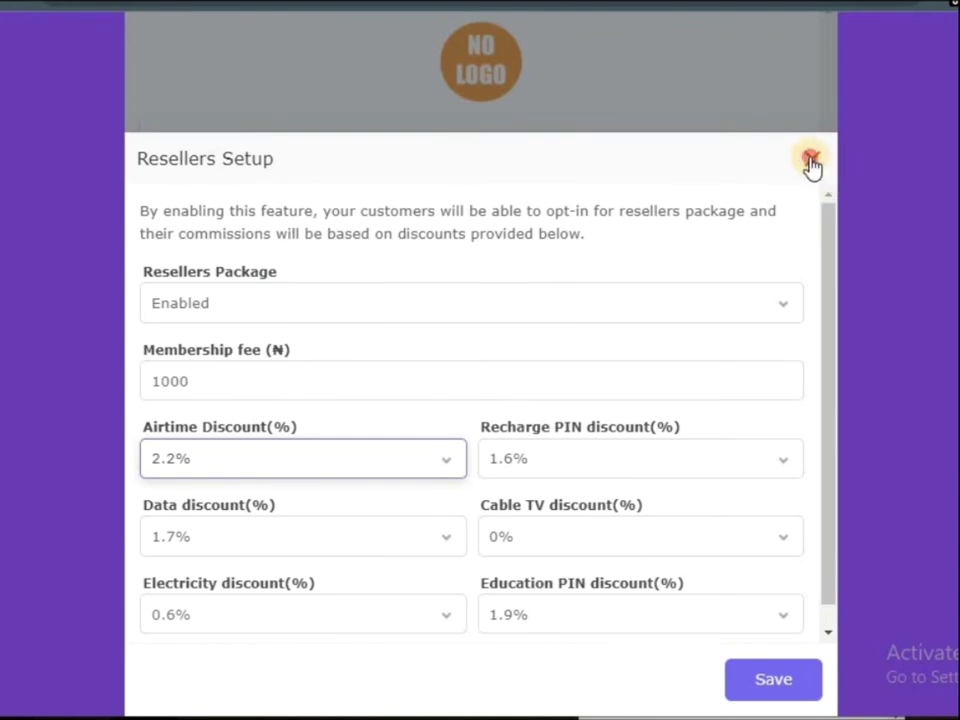
Step: Close the Resellers Setup, search the admin's customer list by the customer's first name and show that customer's info
click(812, 160)
click(257, 385)
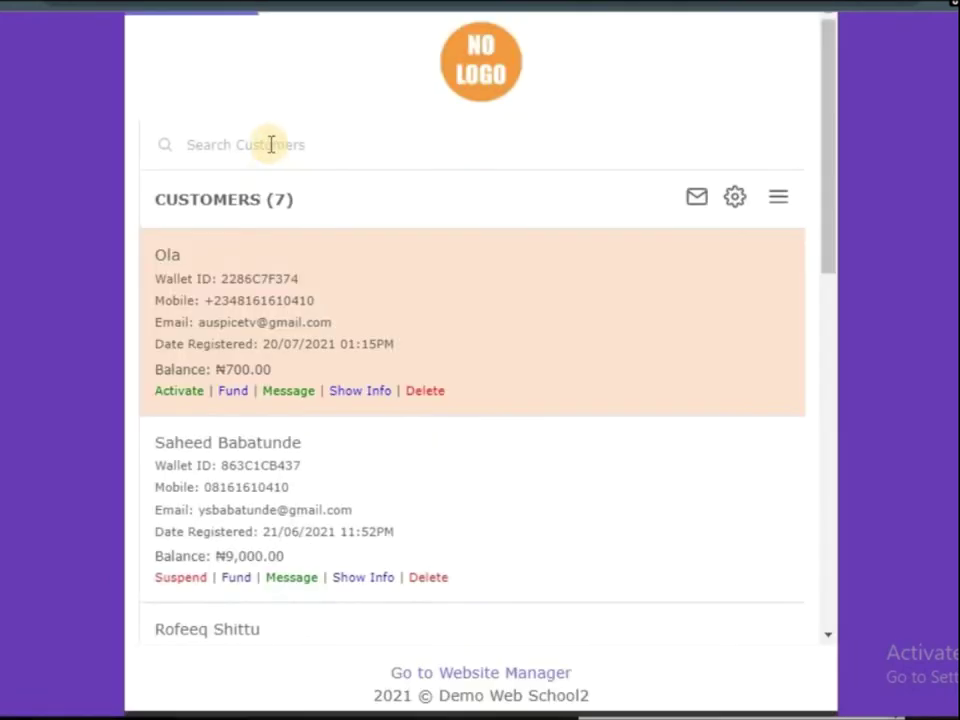
click(270, 144)
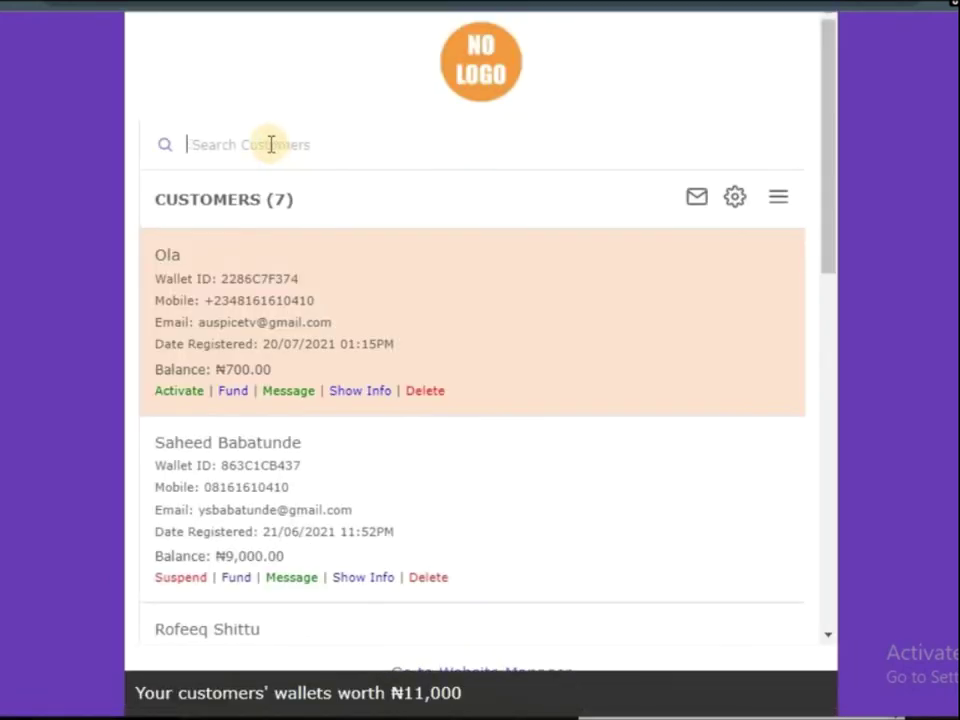
text(saheed)
key(Return)
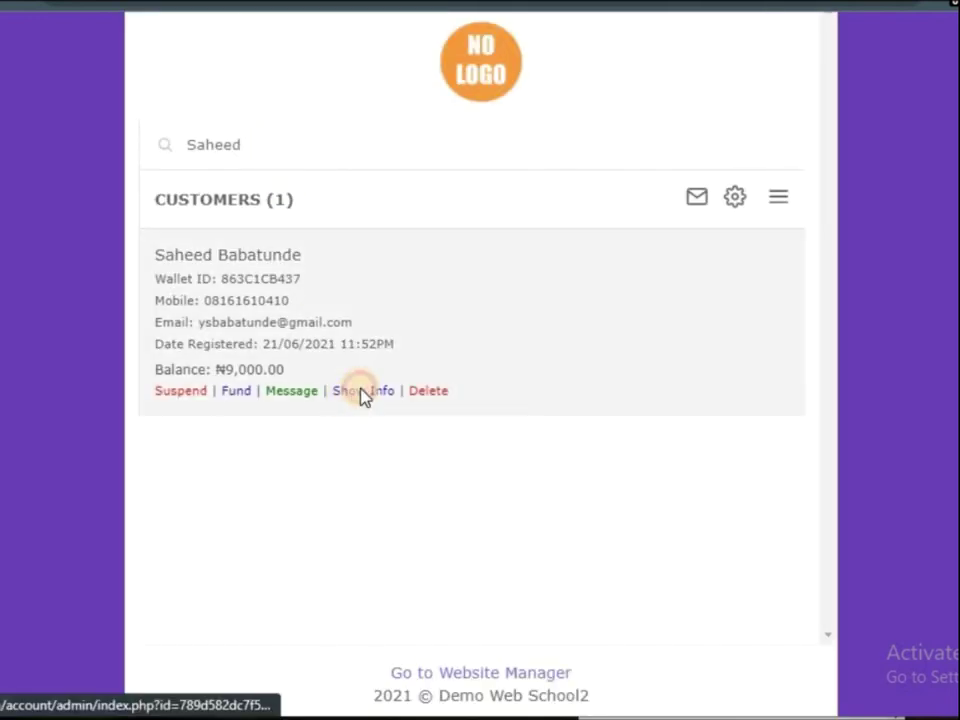
click(362, 393)
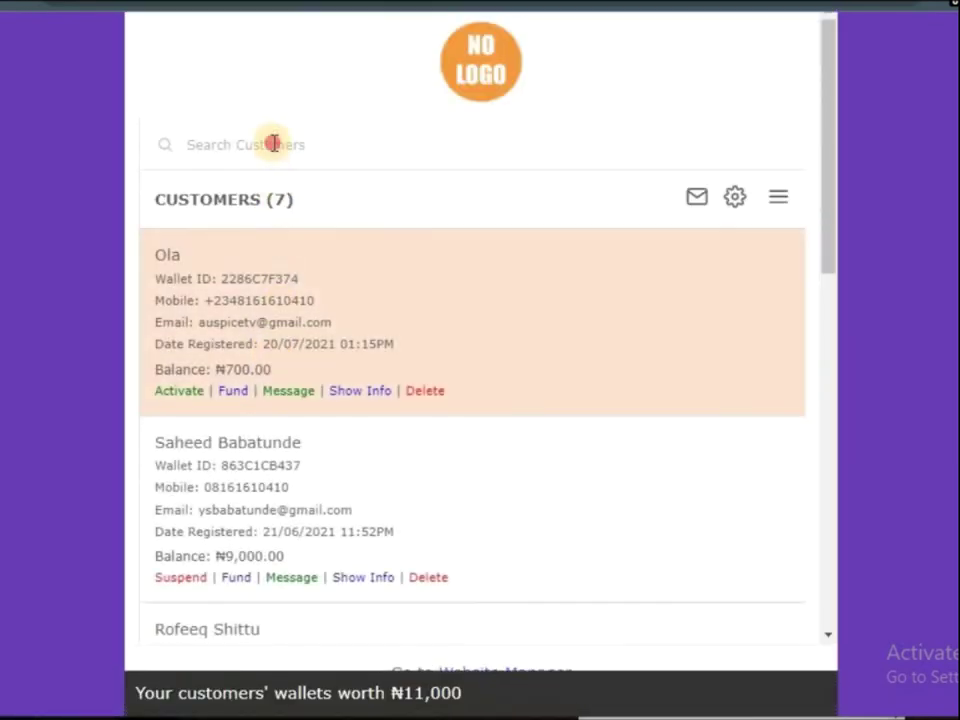
Step: Repeat the customer search by first name and show the matching customer's info again
click(274, 144)
text(saheed)
key(Return)
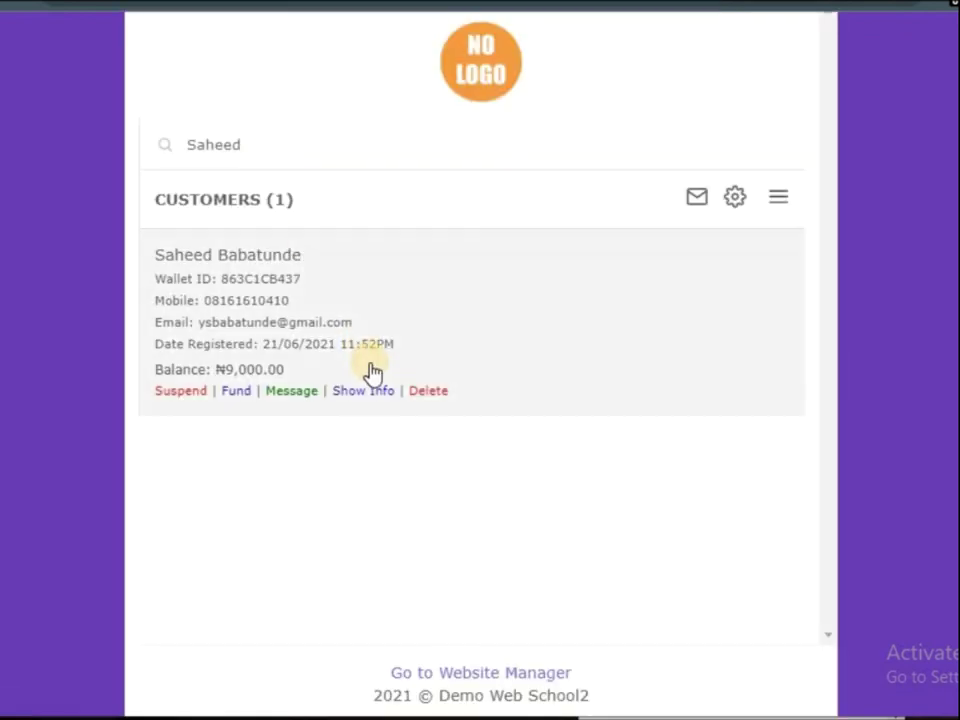
click(364, 388)
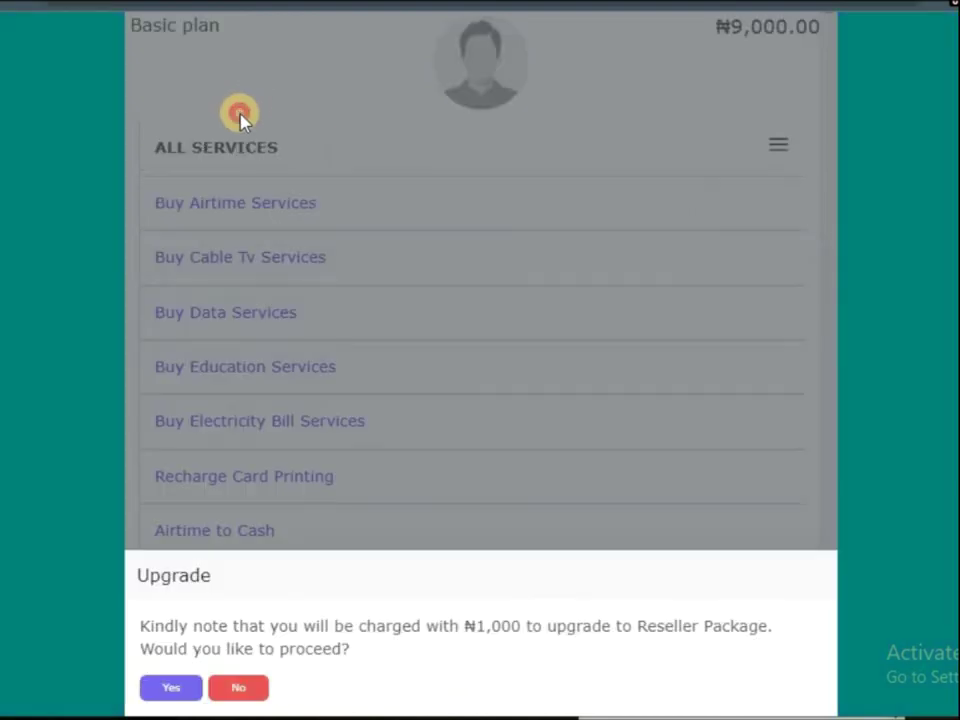
Step: Decline the customer's Reseller Package upgrade, reload the customer account frame, and close the customer information in the admin
click(250, 689)
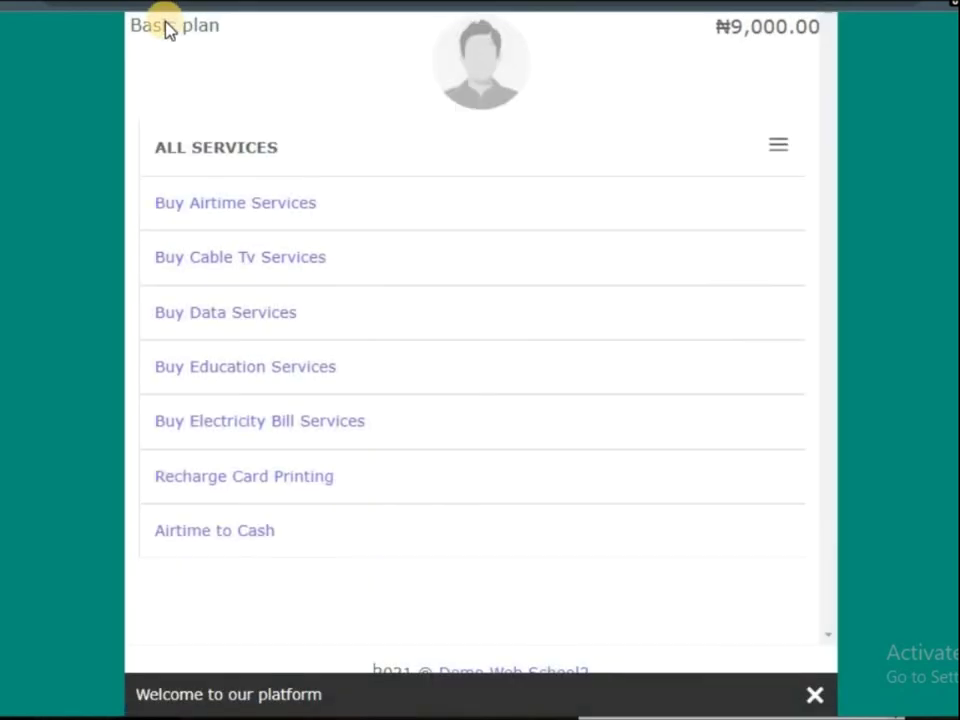
right_click(222, 82)
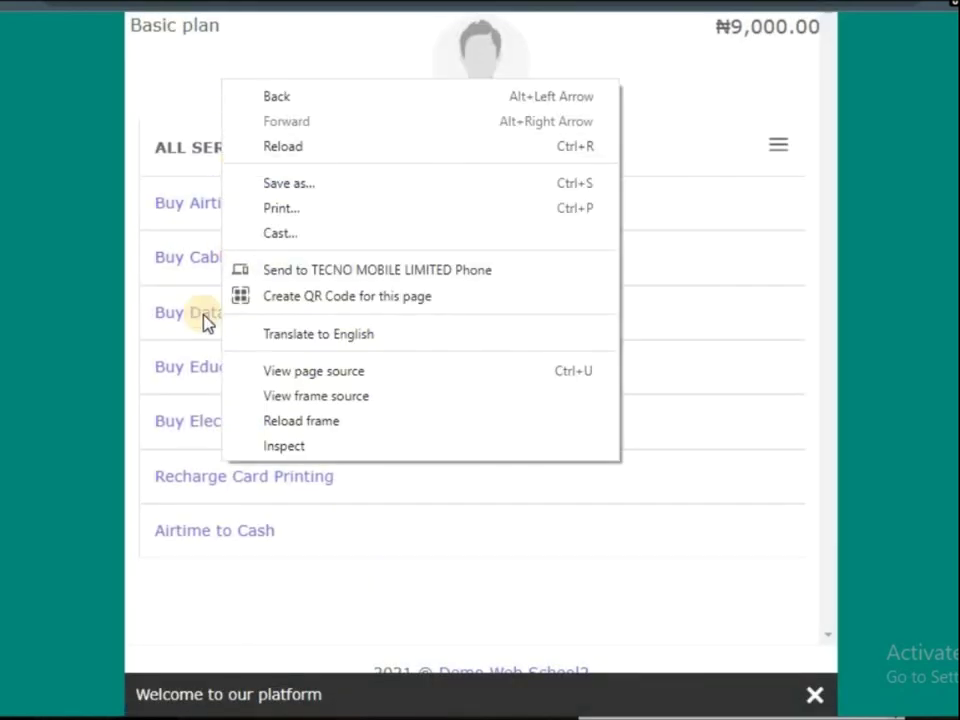
click(296, 421)
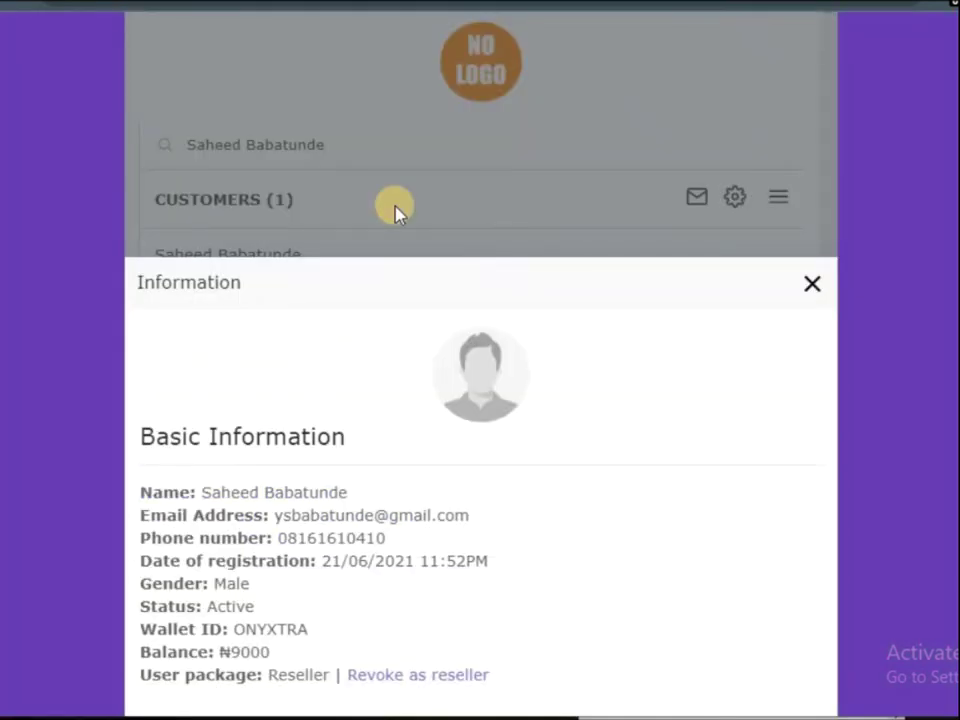
click(811, 288)
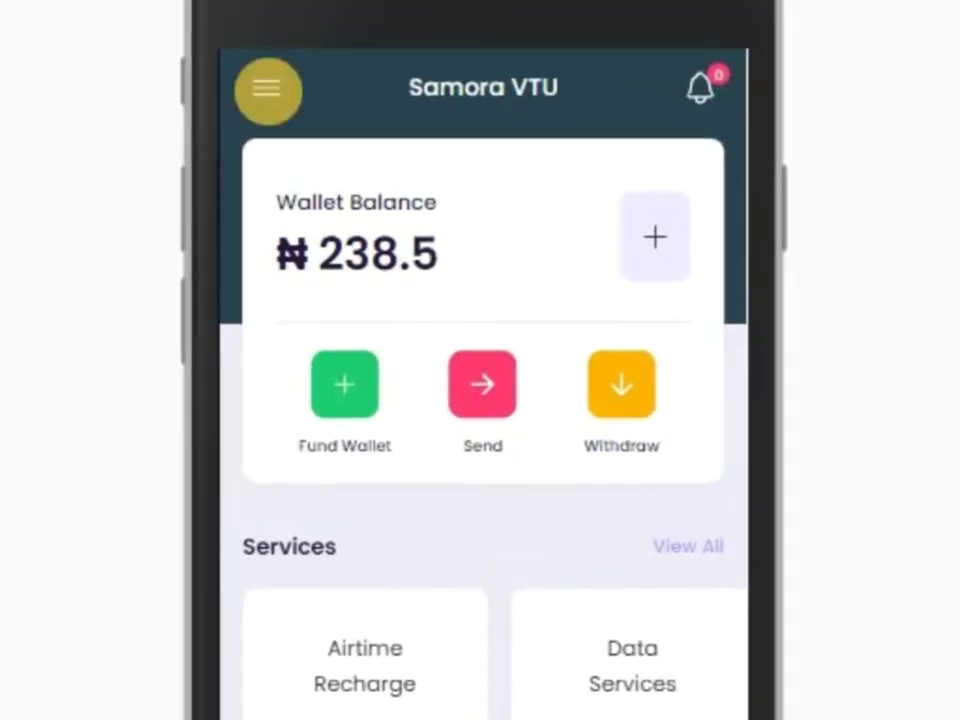
Step: In the Samora VTU app, view the Become Reseller upgrade offer, cancel it and reopen the app's navigation menu
click(268, 89)
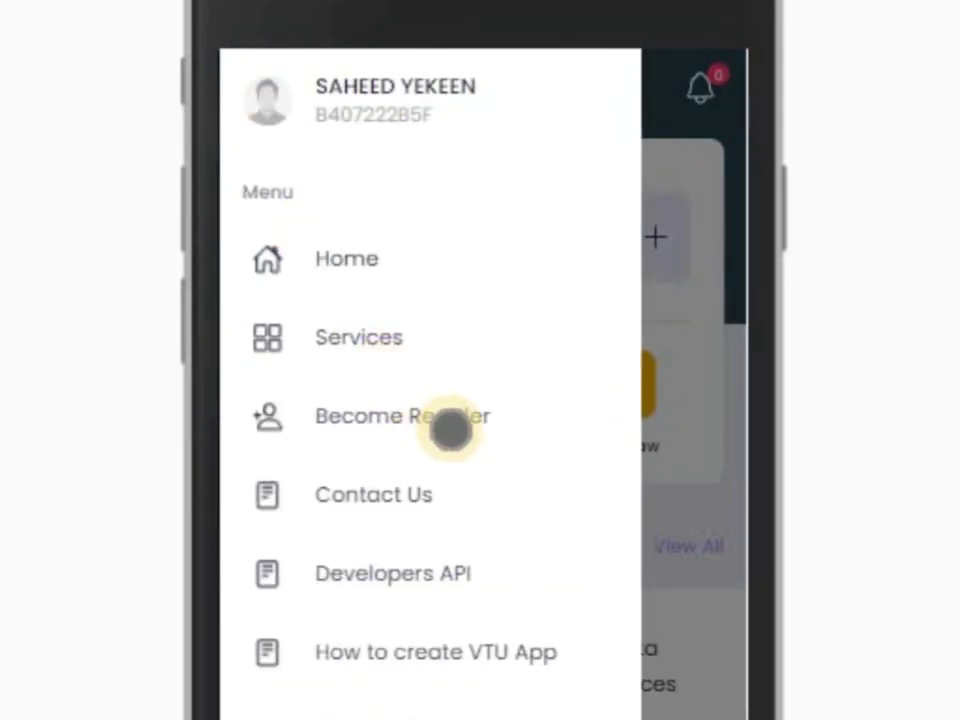
click(450, 430)
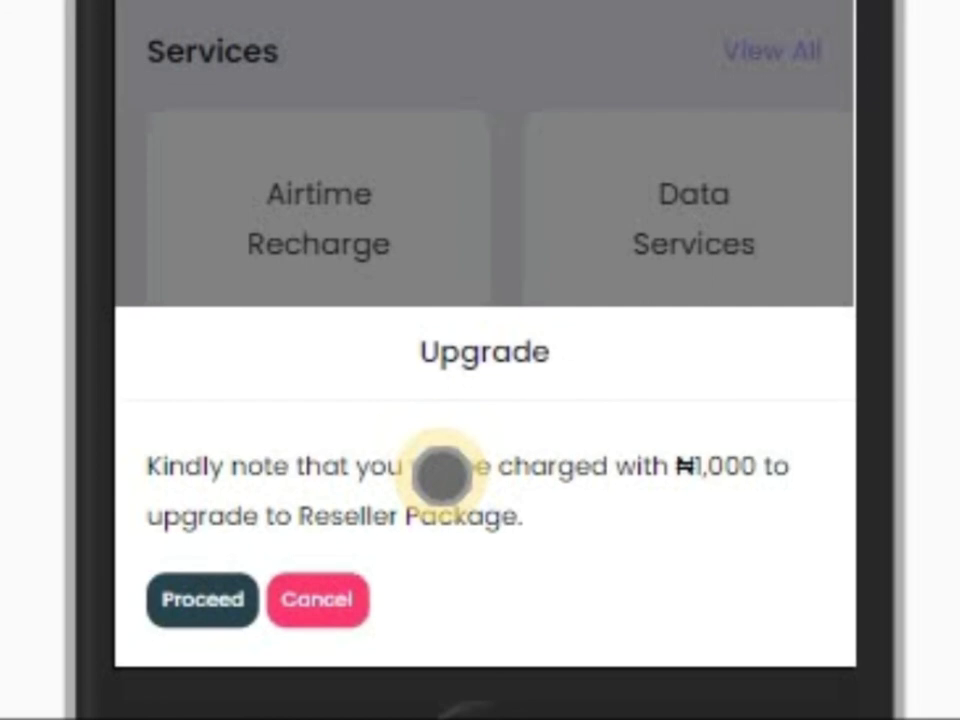
click(201, 590)
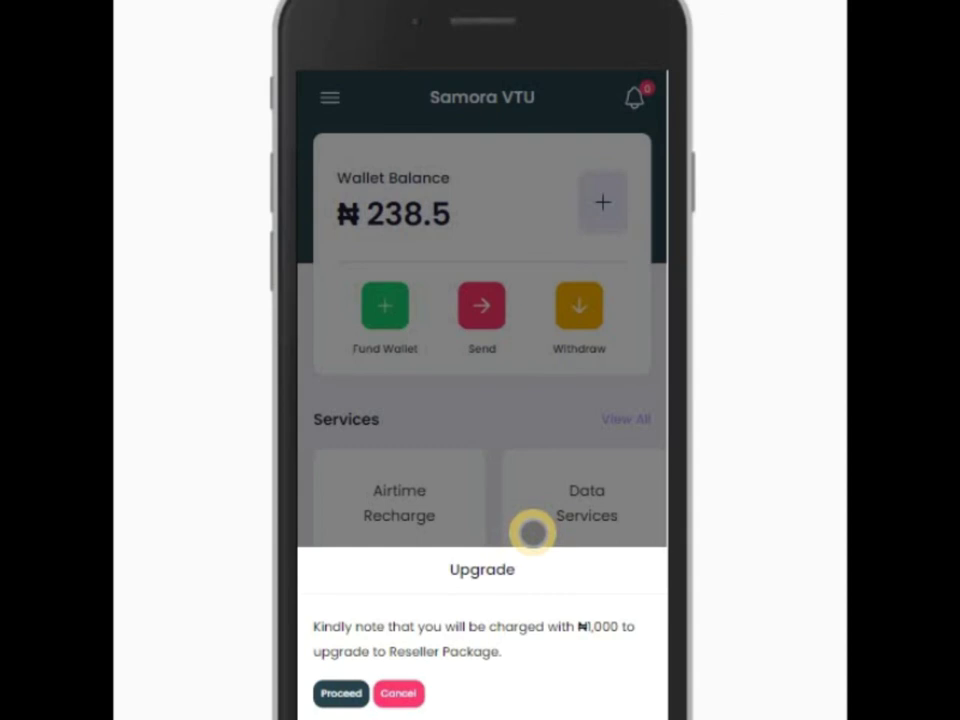
click(398, 693)
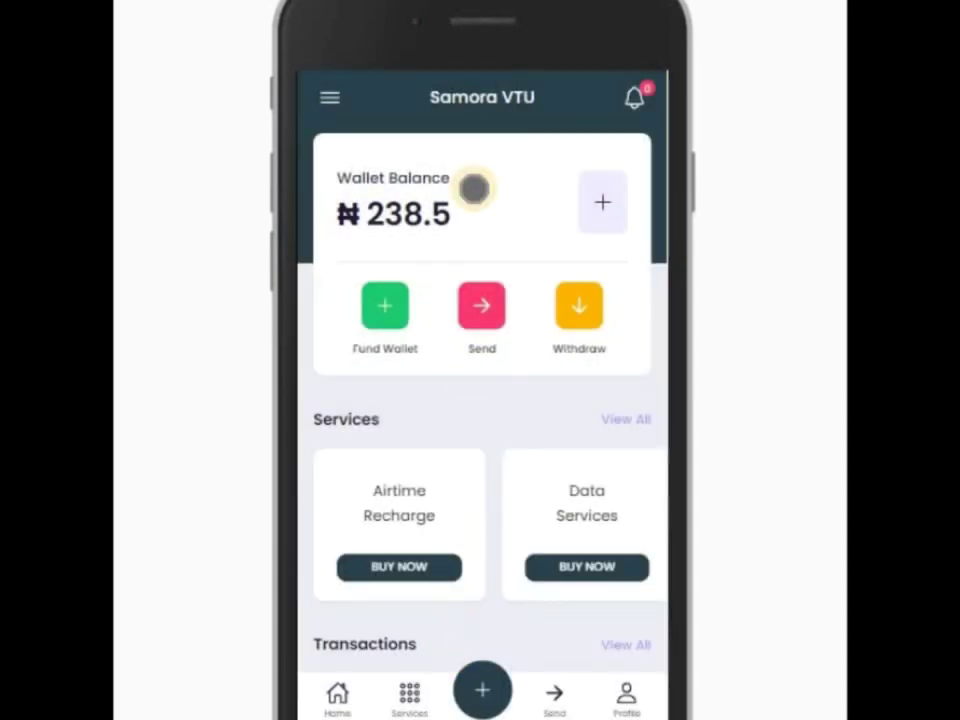
click(337, 100)
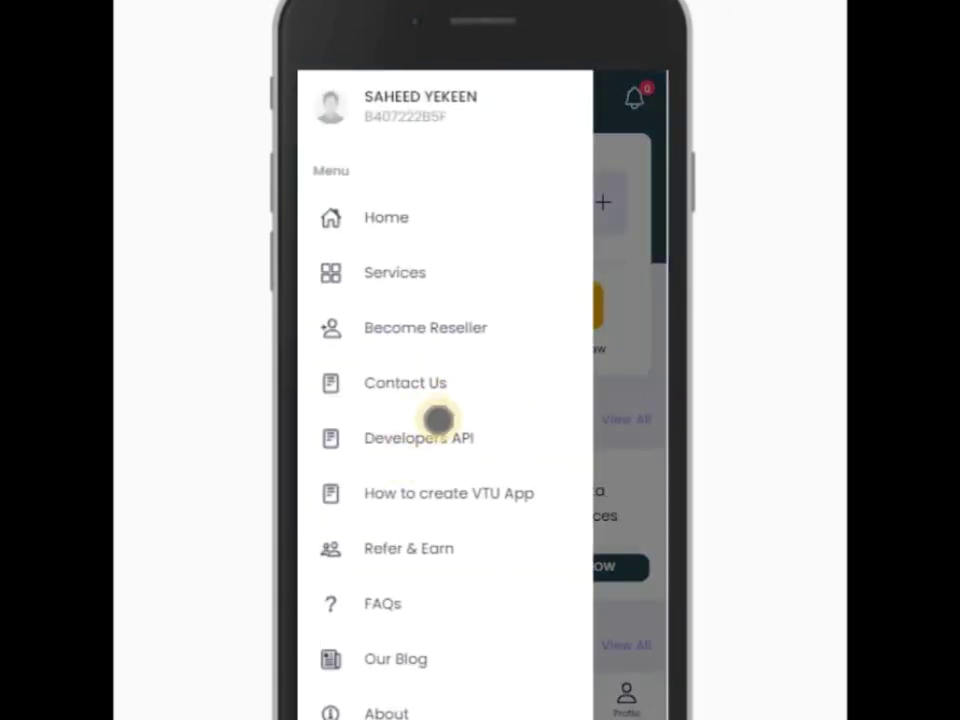